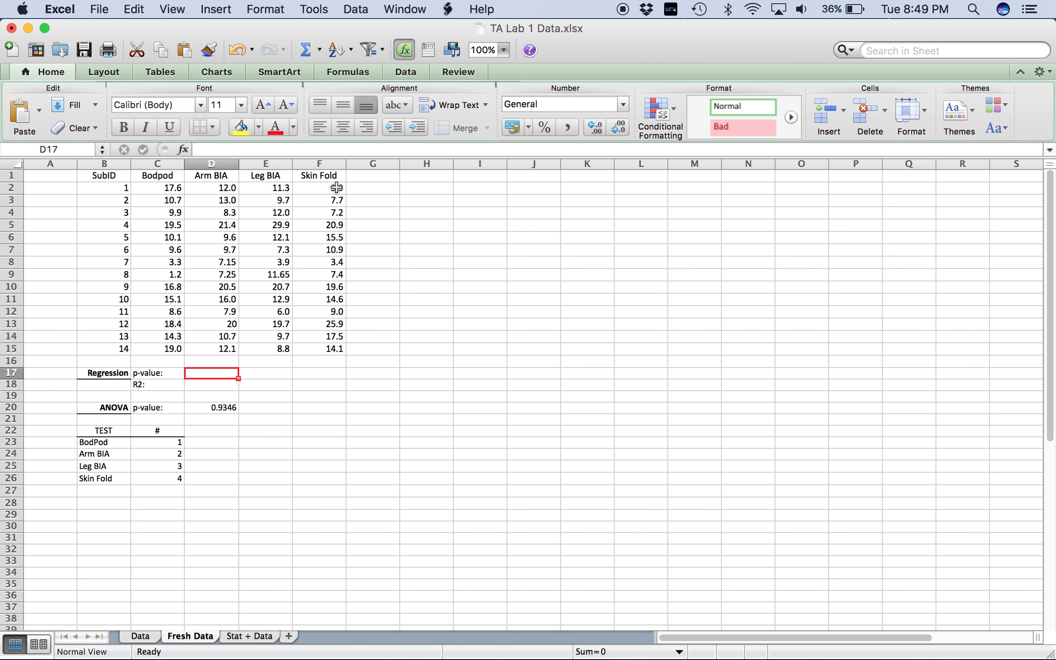
Step: Copy the data table B1:F15 from the Excel sheet and paste it at cell A1 of the StatPlus spreadsheet
{"action": "left_click", "coordinate": [105, 179]}
{"action": "left_click_drag", "start_coordinate": [105, 179], "coordinate": [309, 351]}
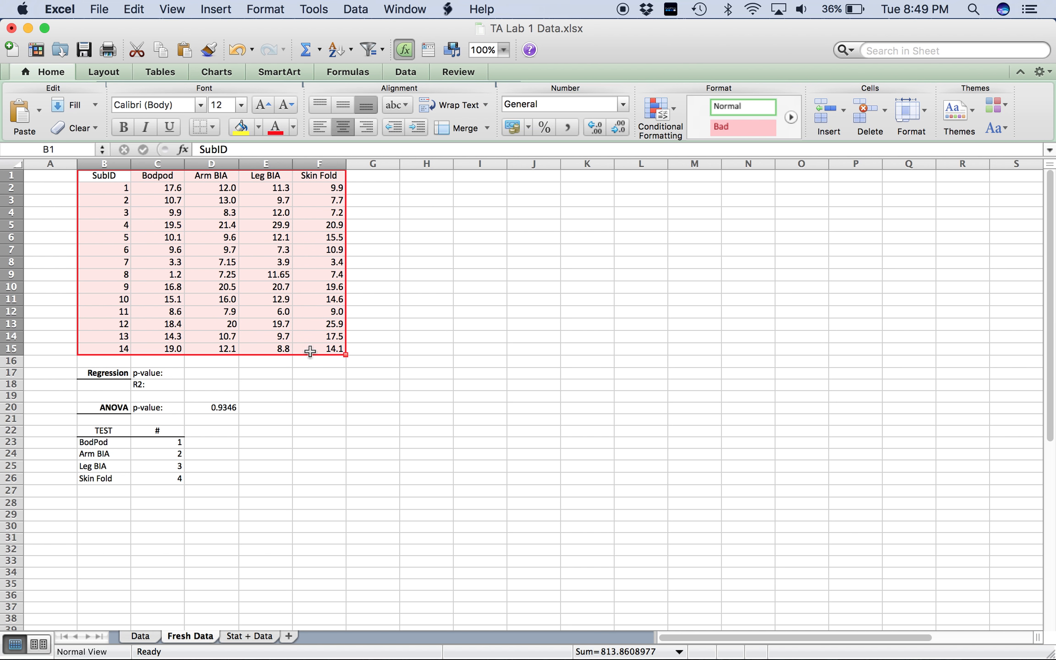
{"action": "key", "text": "super+c"}
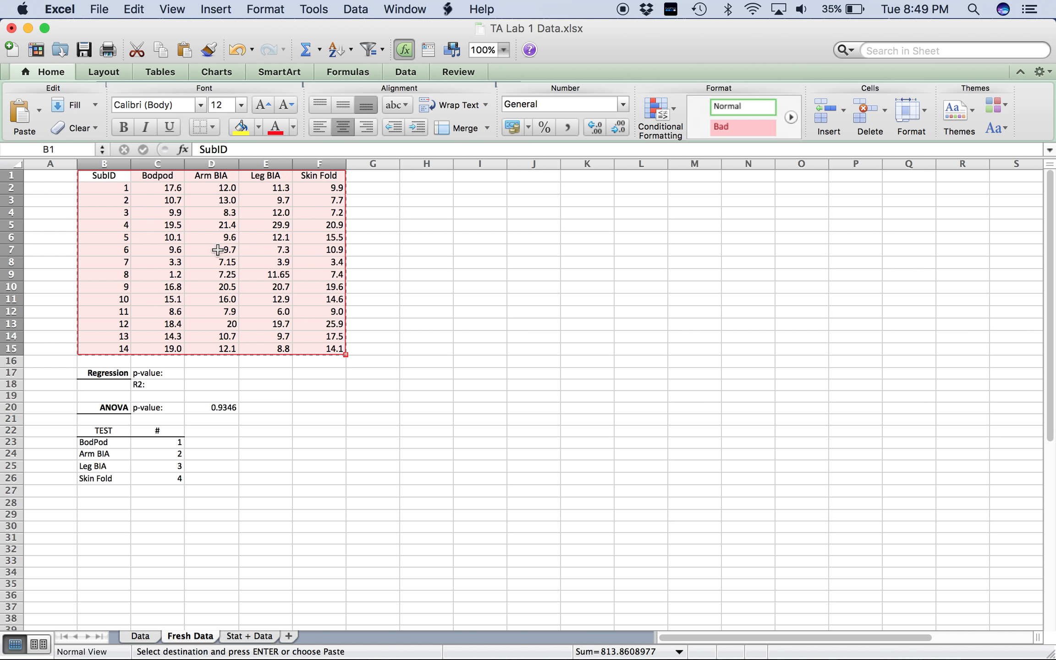
{"action": "key", "text": "super+Tab"}
{"action": "key", "text": "super+Tab"}
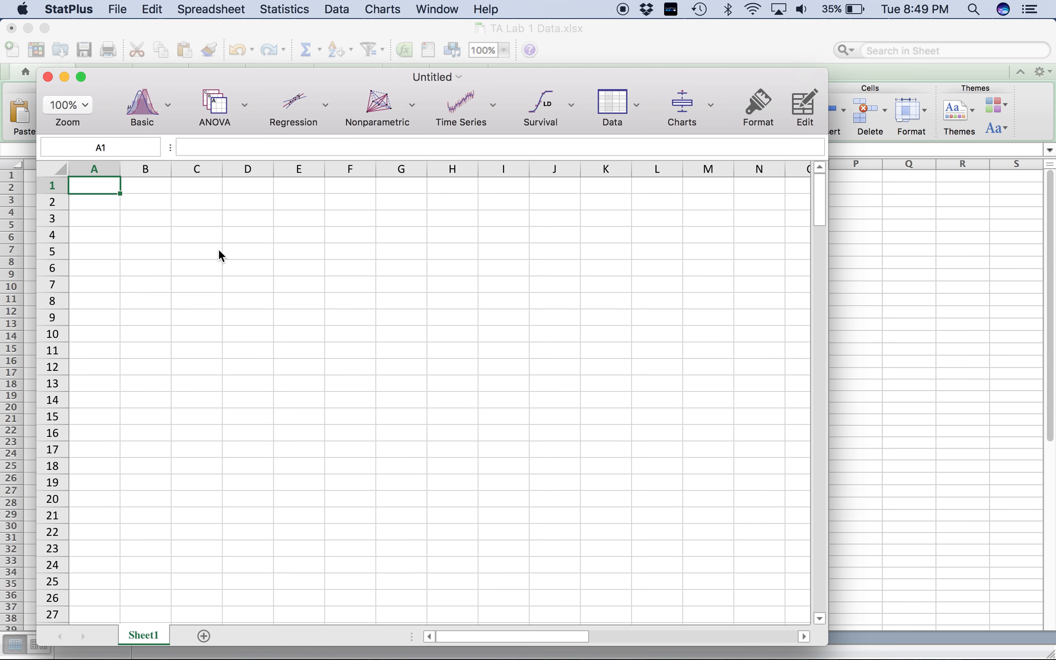
{"action": "right_click", "coordinate": [101, 184]}
{"action": "left_click", "coordinate": [134, 223]}
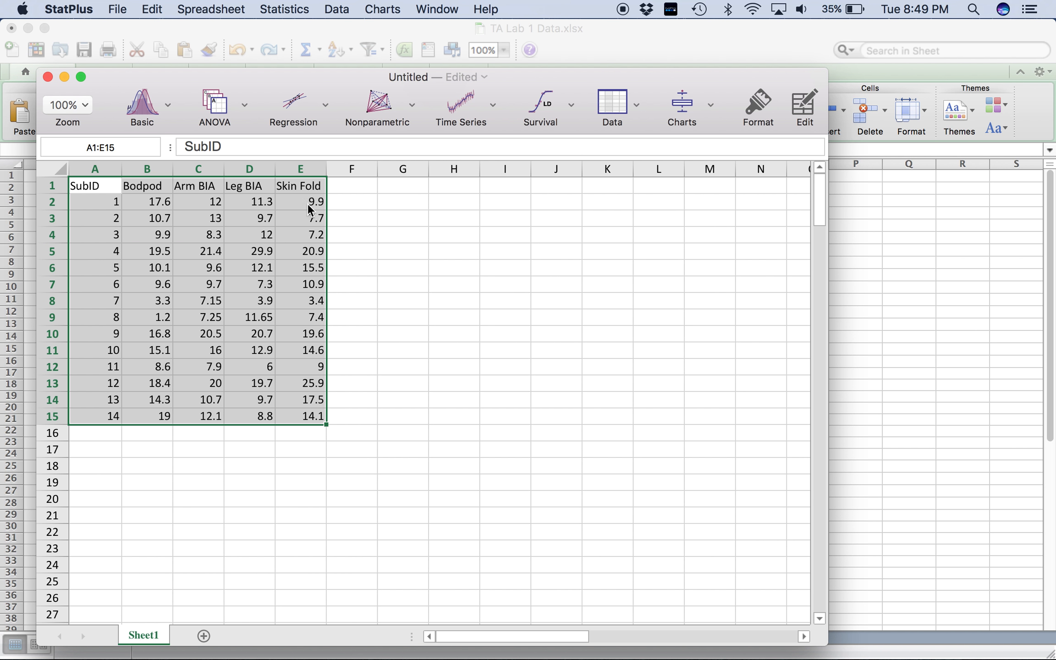
{"action": "left_click", "coordinate": [355, 205]}
Step: Run a multiple linear regression with Arm BIA (C1:C15) as the dependent and Bodpod (B1:B15) as the independent variable
{"action": "left_click", "coordinate": [295, 117]}
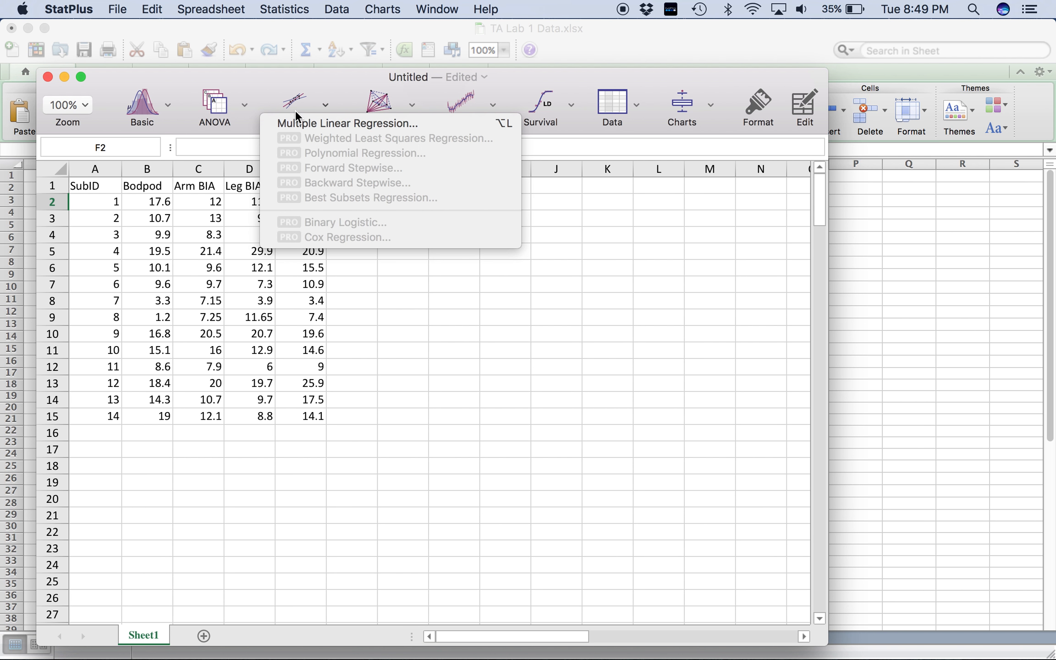
{"action": "left_click", "coordinate": [307, 123]}
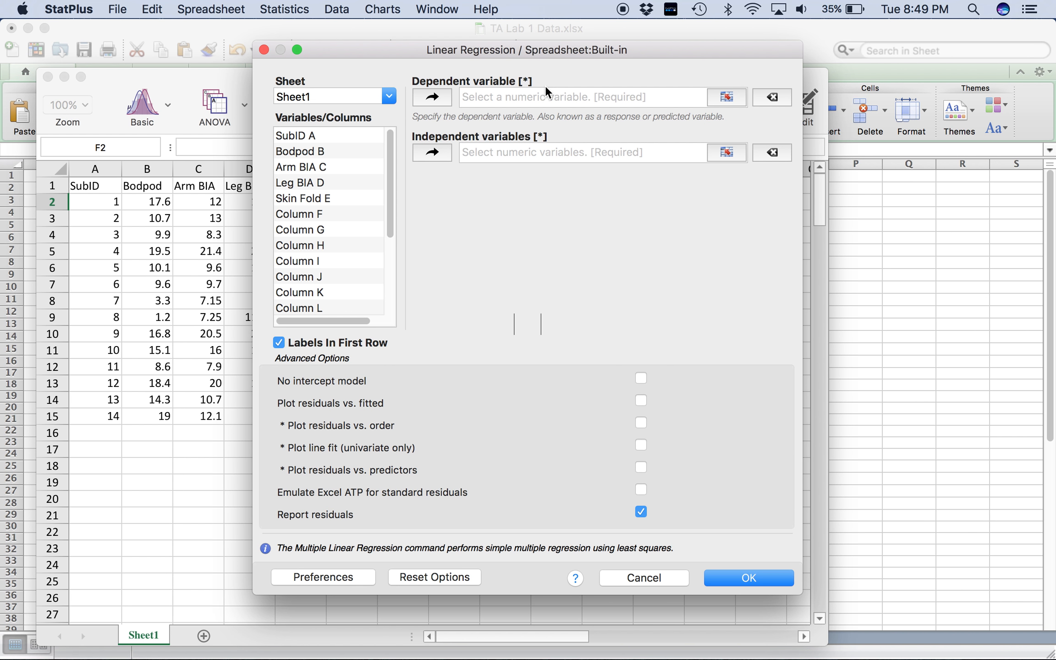
{"action": "left_click", "coordinate": [724, 97]}
{"action": "left_click_drag", "start_coordinate": [206, 191], "coordinate": [211, 418]}
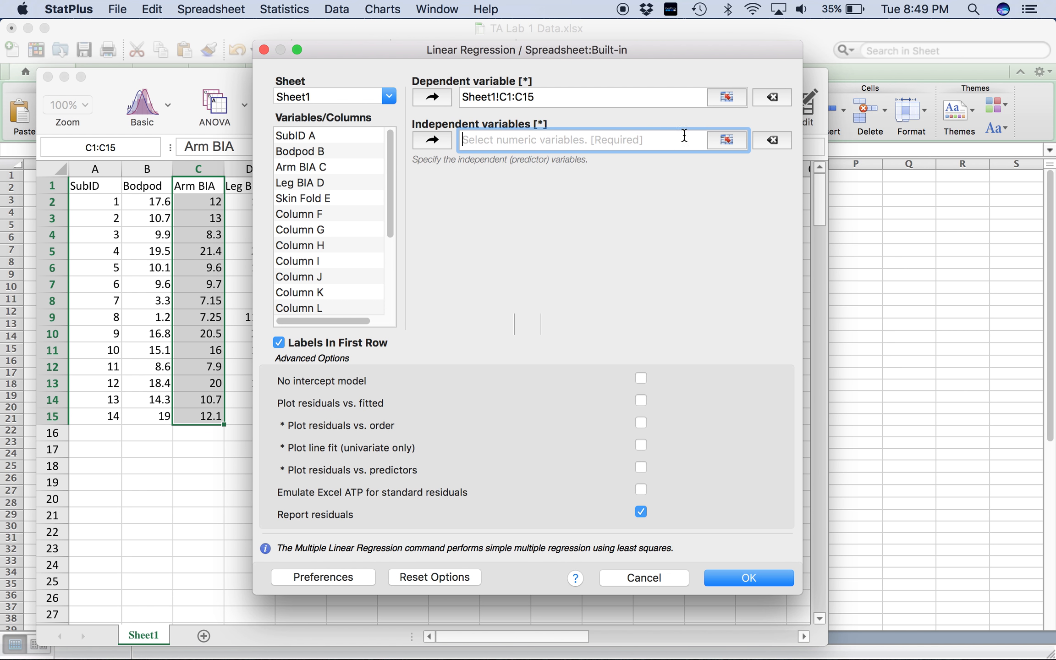
{"action": "left_click", "coordinate": [726, 140]}
{"action": "left_click_drag", "start_coordinate": [153, 193], "coordinate": [158, 418]}
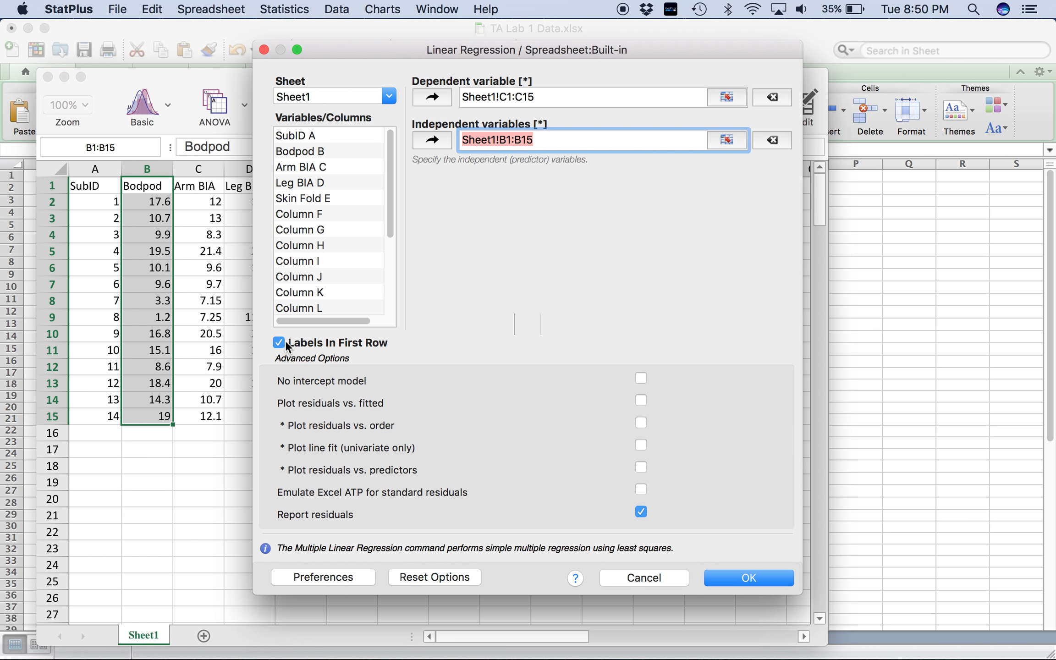
{"action": "left_click", "coordinate": [730, 583]}
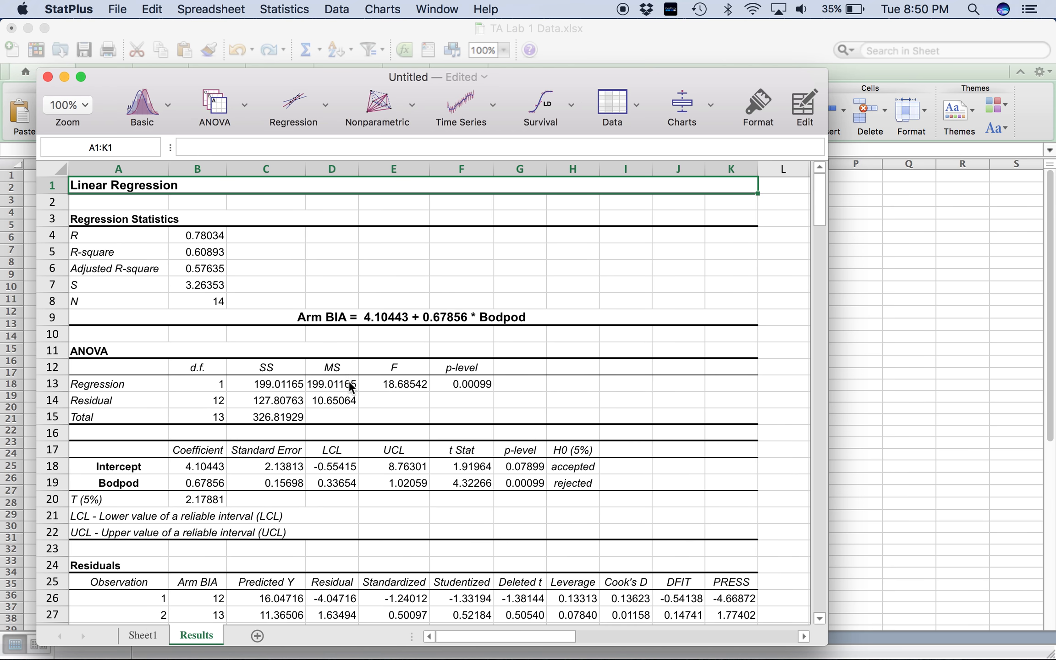
Step: Copy the Arm BIA regression's ANOVA p-level from the results and paste it into cell D17 of the Excel sheet
{"action": "left_click", "coordinate": [467, 382]}
{"action": "right_click", "coordinate": [469, 385]}
{"action": "left_click", "coordinate": [495, 398]}
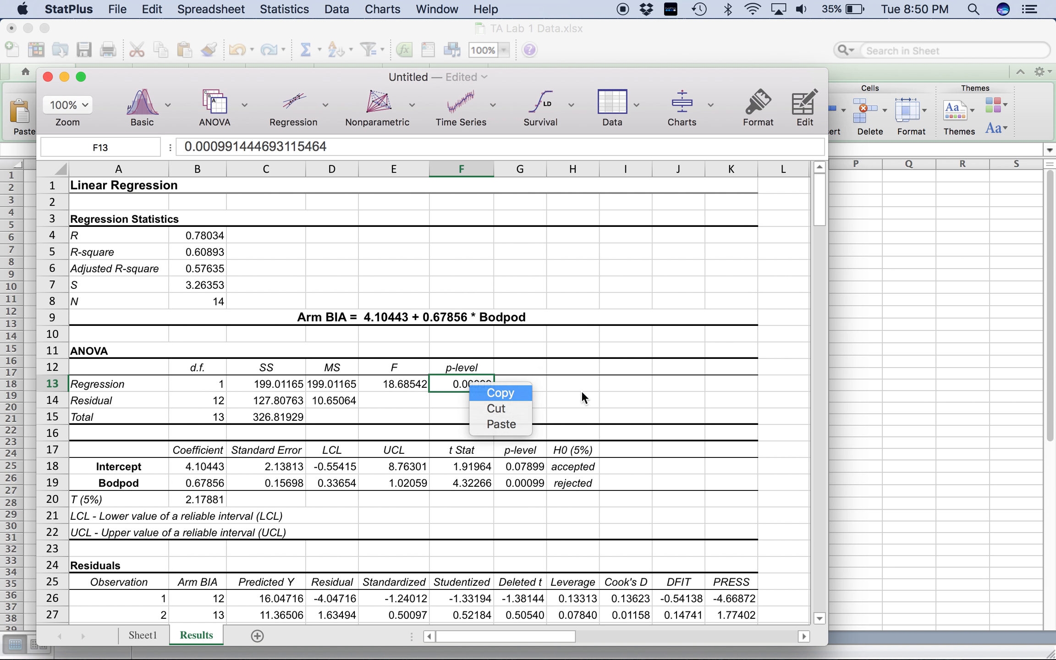
{"action": "left_click", "coordinate": [857, 363]}
{"action": "left_click", "coordinate": [206, 374]}
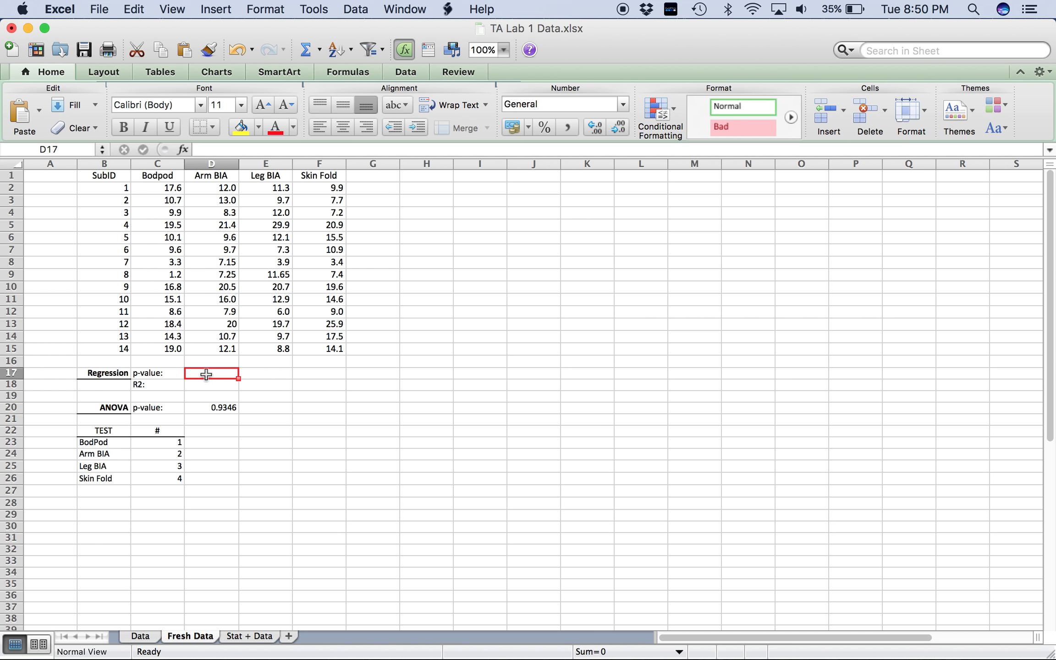
{"action": "right_click", "coordinate": [206, 374]}
{"action": "left_click", "coordinate": [249, 340]}
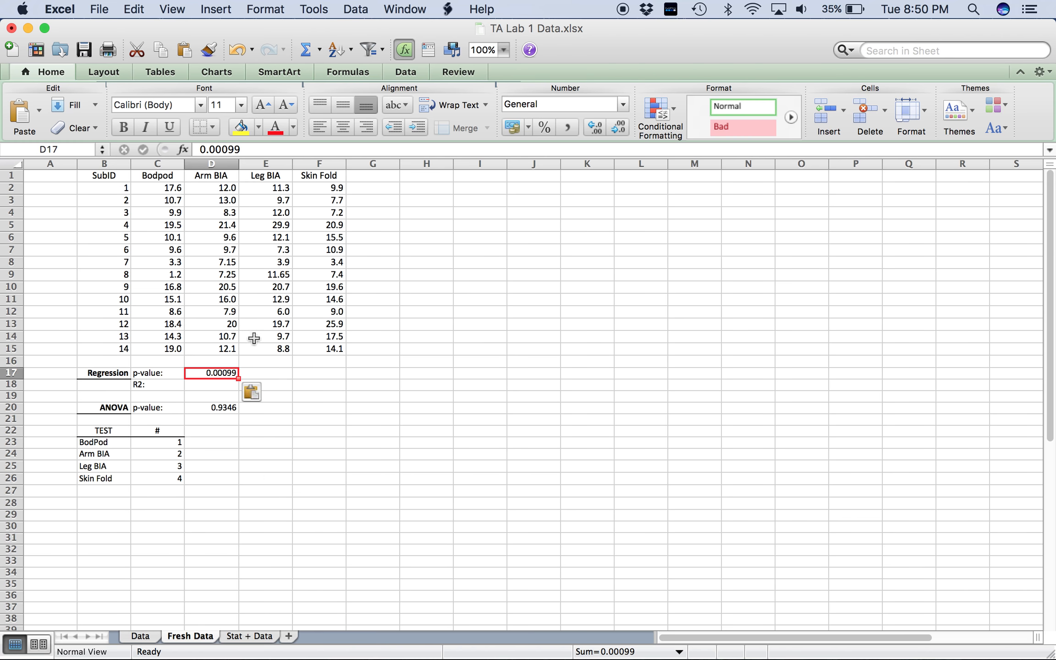
Step: Copy the Arm BIA regression's R-square from StatPlus into cell D18 of the Excel sheet, and return to StatPlus
{"action": "key", "text": "super+Tab"}
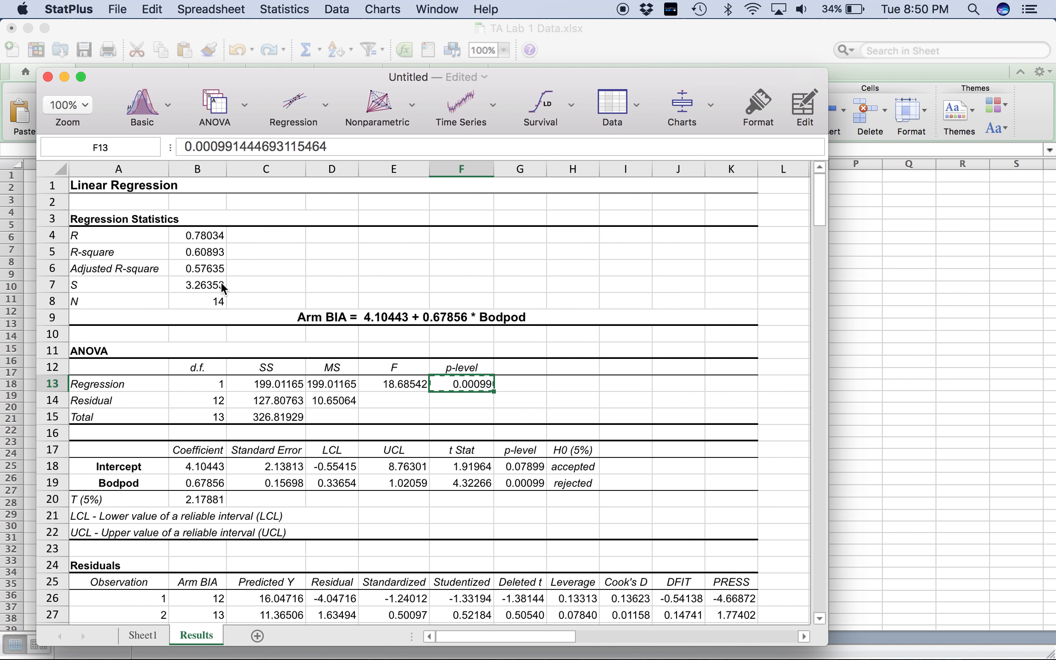
{"action": "left_click", "coordinate": [197, 251]}
{"action": "right_click", "coordinate": [197, 251]}
{"action": "left_click", "coordinate": [220, 264]}
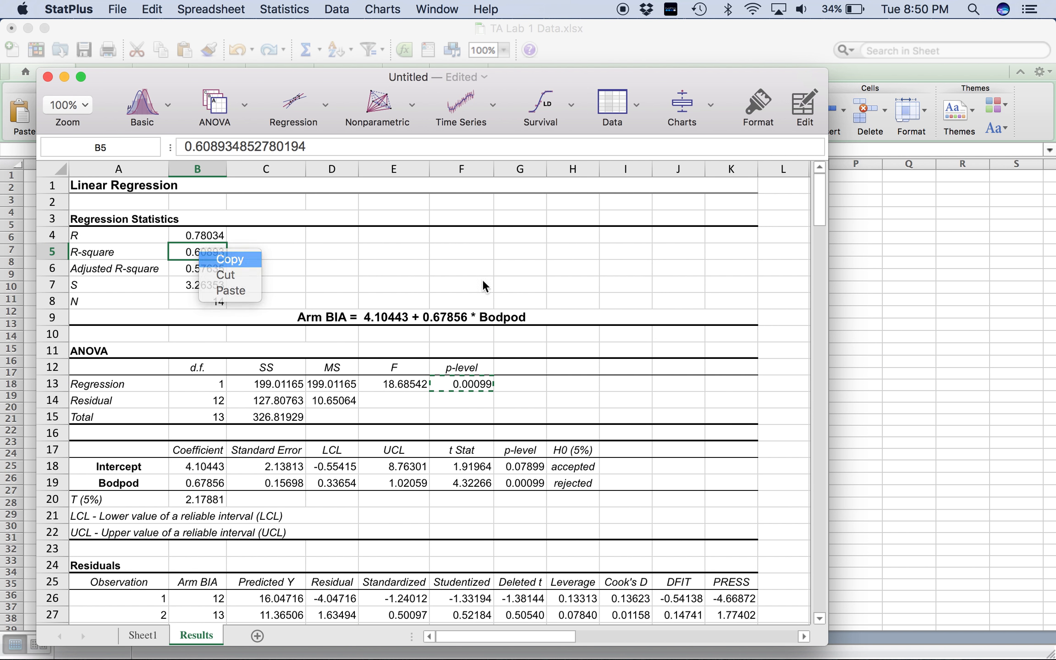
{"action": "left_click", "coordinate": [855, 311]}
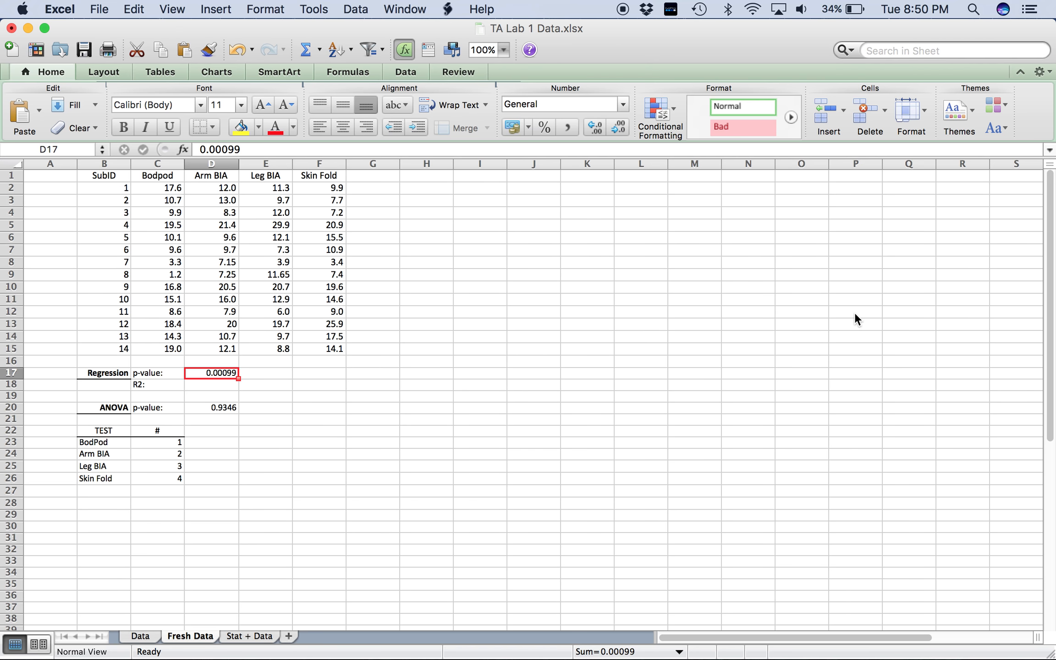
{"action": "left_click", "coordinate": [220, 386]}
{"action": "right_click", "coordinate": [220, 386]}
{"action": "left_click", "coordinate": [270, 337]}
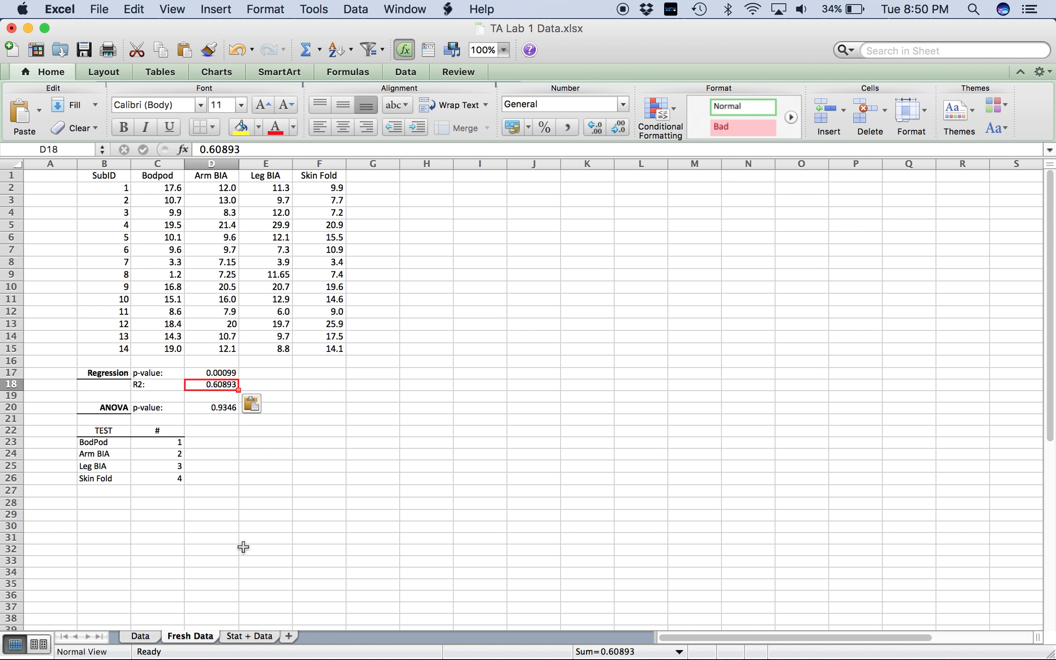
{"action": "key", "text": "super+Tab"}
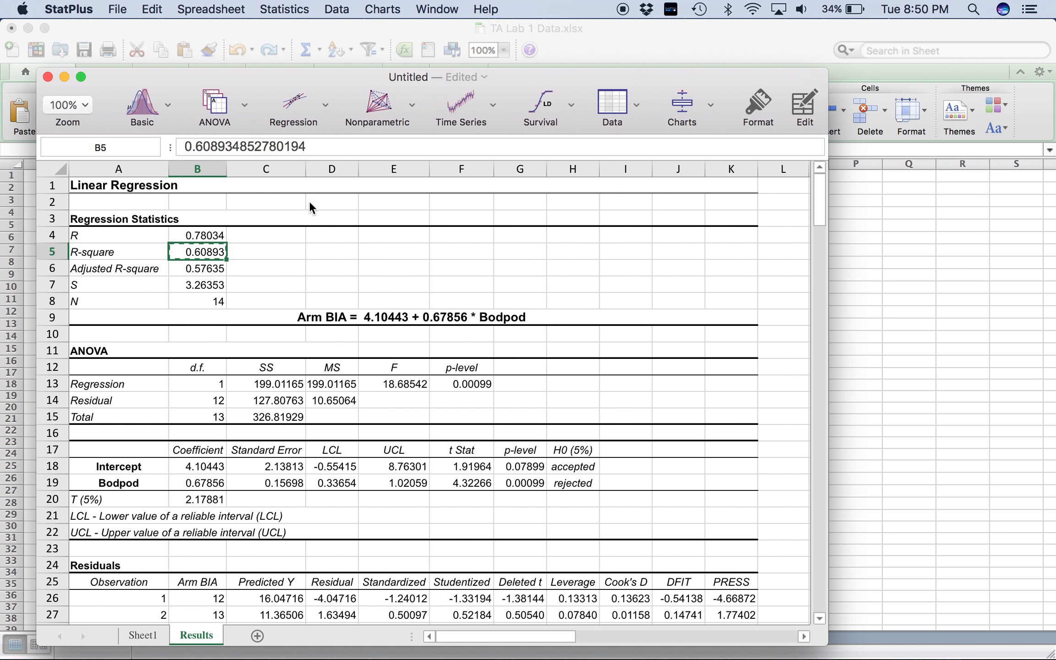
{"action": "left_click", "coordinate": [295, 100]}
{"action": "left_click", "coordinate": [324, 121]}
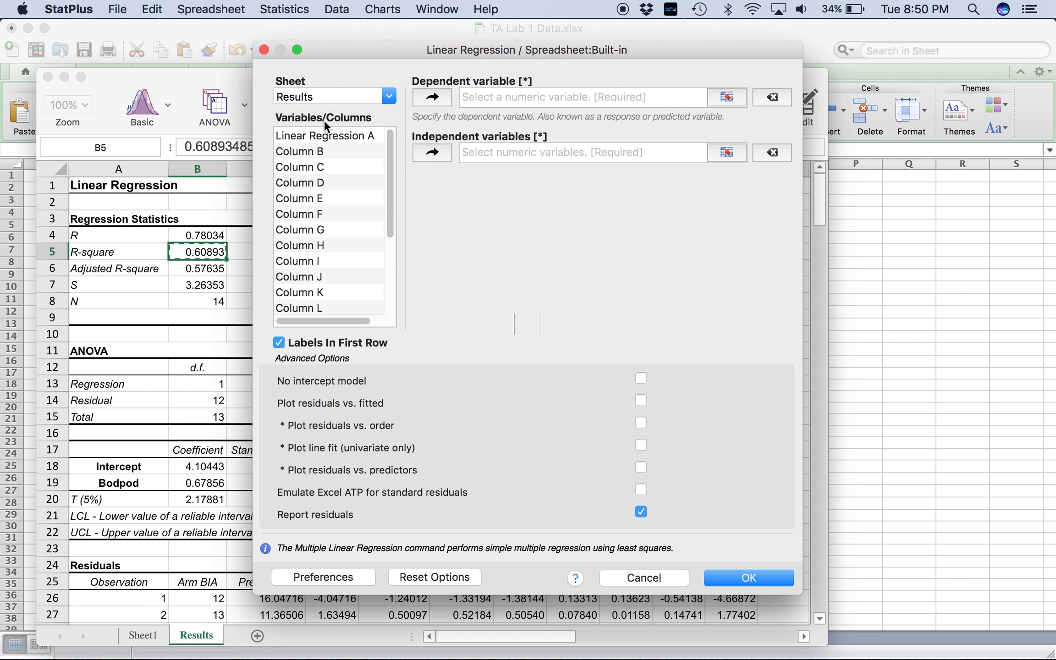
{"action": "left_click", "coordinate": [636, 578]}
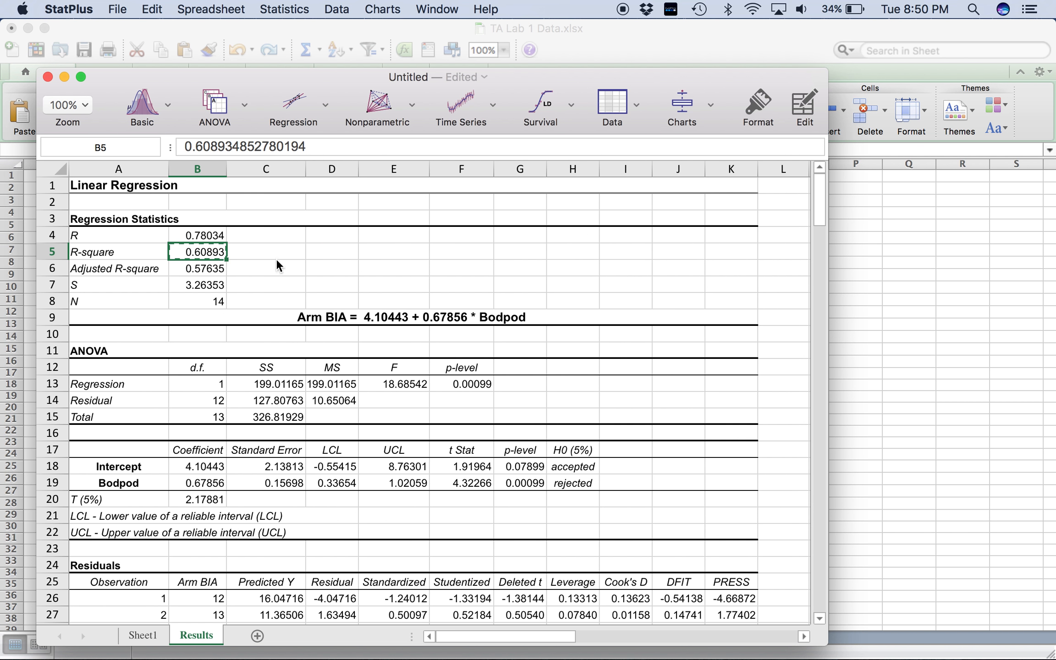
Step: Run a multiple linear regression on Sheet1 with Leg BIA (D1:D15) as the dependent and Bodpod (B1:B15) as the independent variable
{"action": "left_click", "coordinate": [143, 638]}
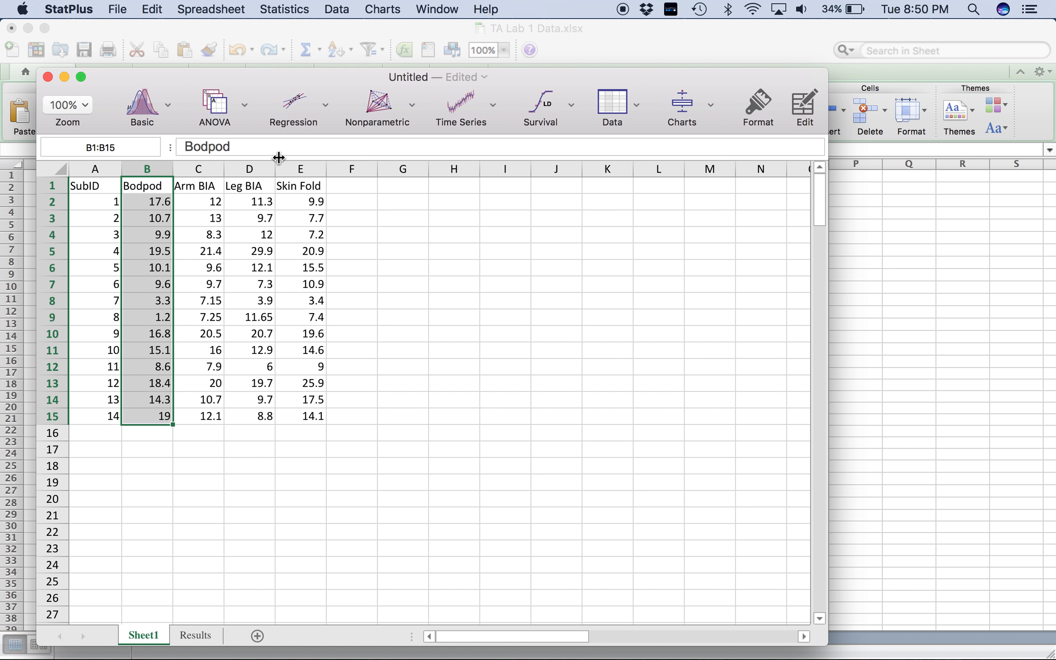
{"action": "left_click", "coordinate": [299, 107]}
{"action": "left_click", "coordinate": [341, 124]}
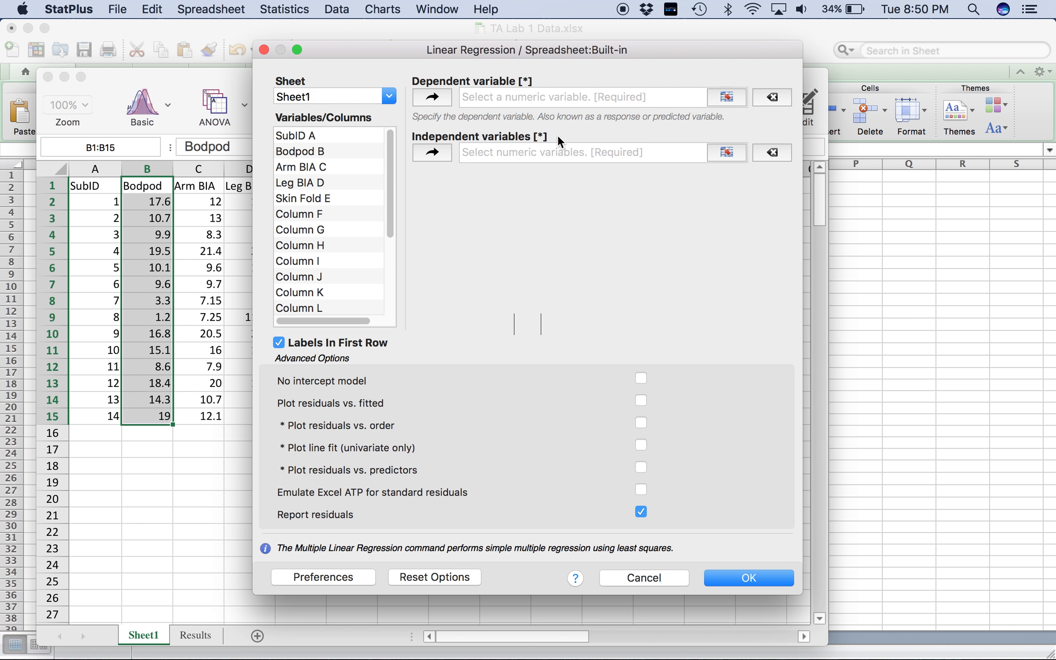
{"action": "left_click", "coordinate": [728, 96]}
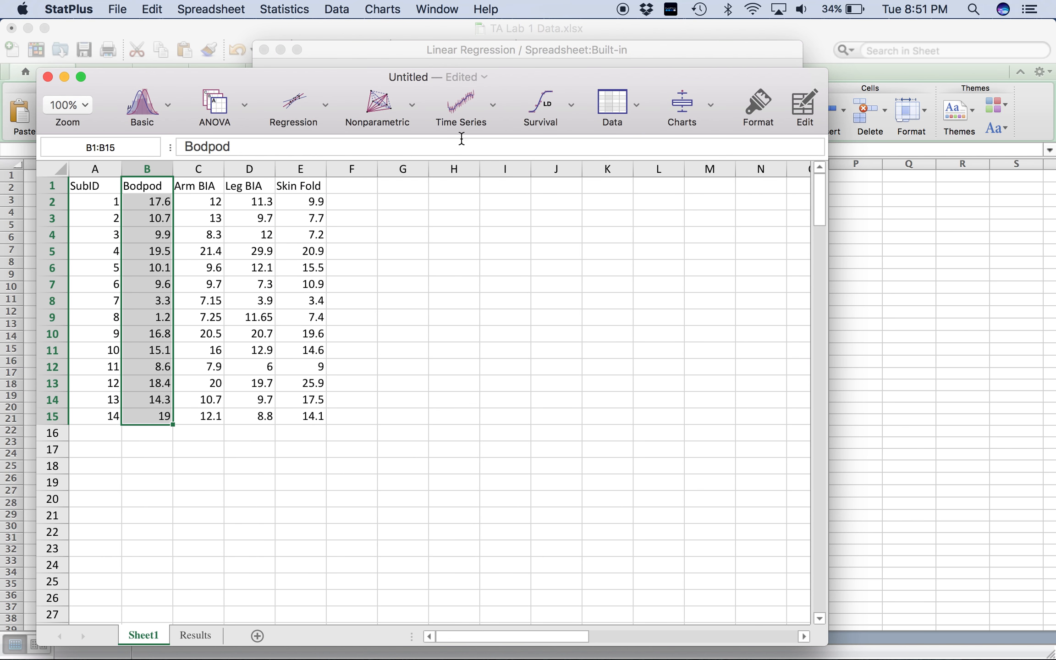
{"action": "left_click_drag", "start_coordinate": [247, 186], "coordinate": [258, 415]}
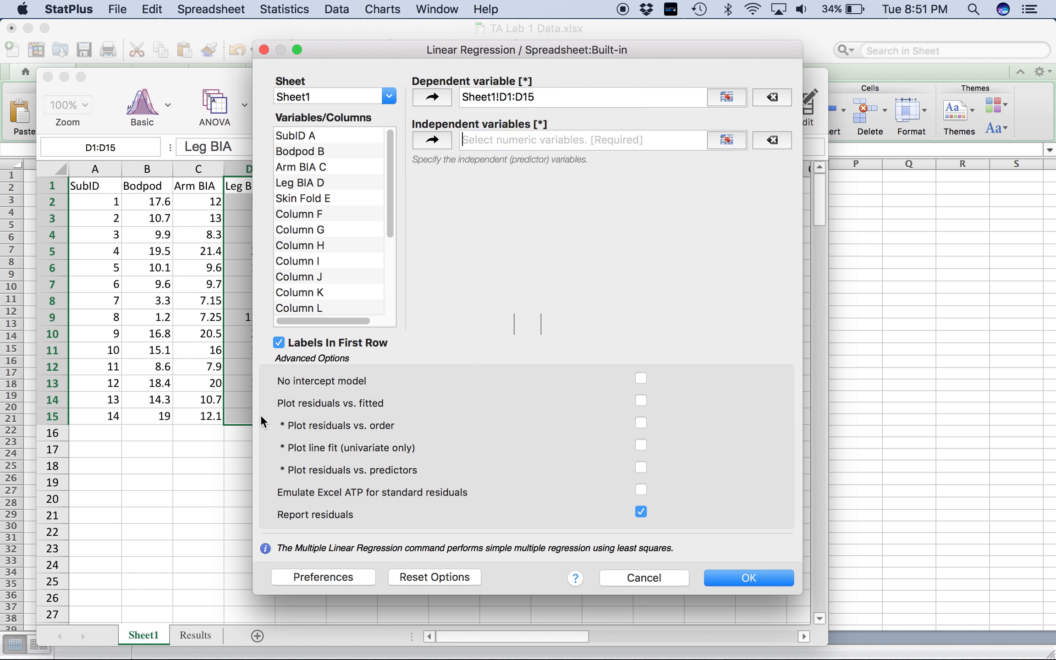
{"action": "left_click", "coordinate": [727, 140]}
{"action": "left_click_drag", "start_coordinate": [146, 187], "coordinate": [154, 416]}
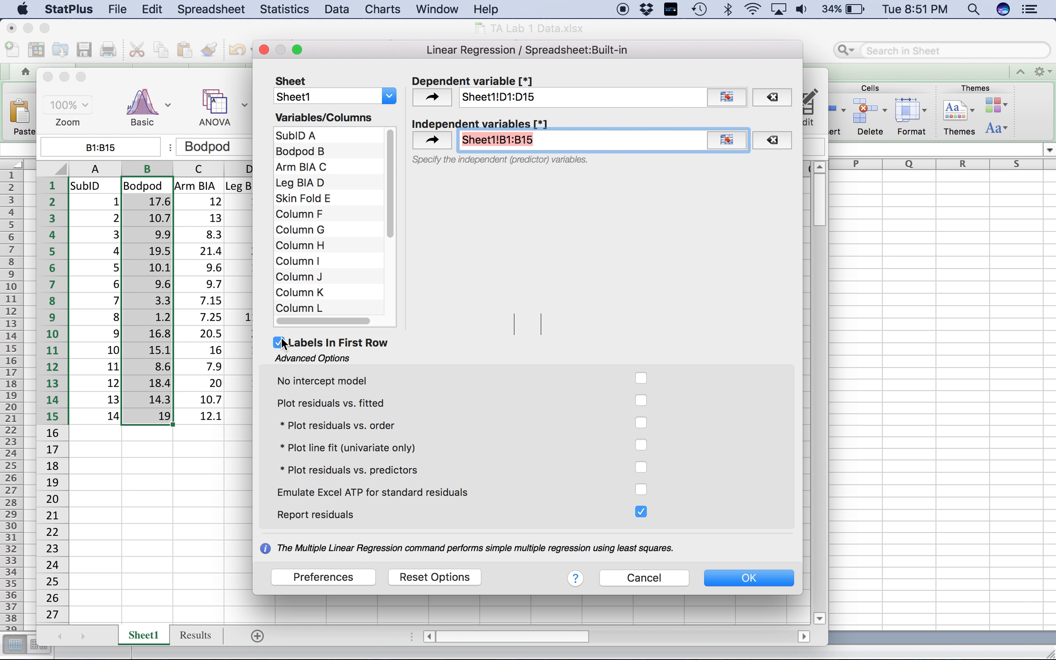
{"action": "left_click", "coordinate": [761, 577]}
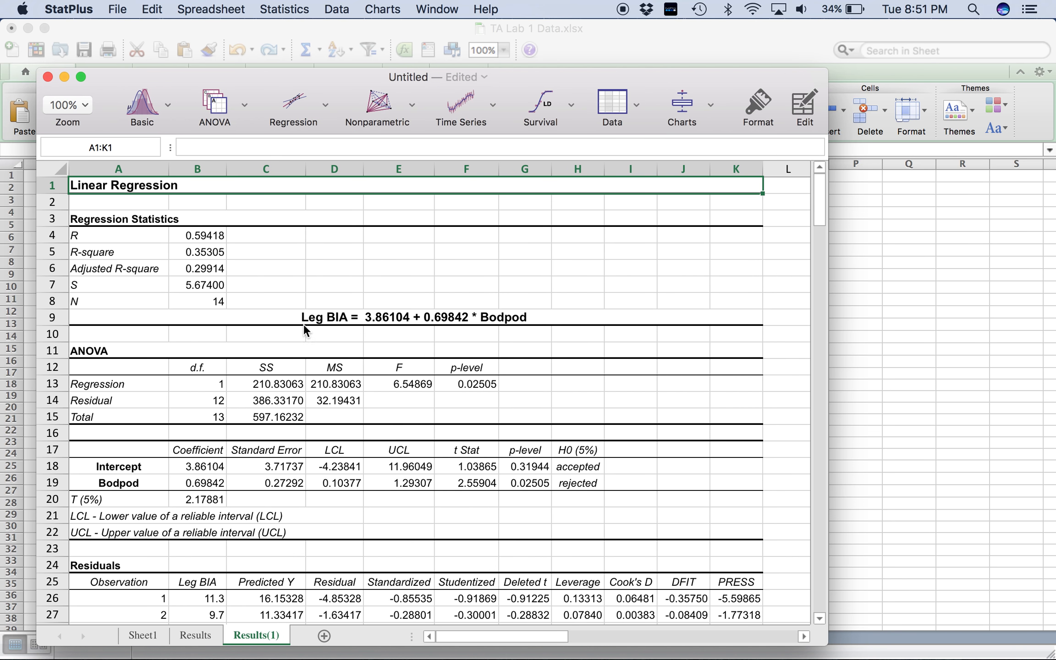
Step: Copy the Leg BIA regression's ANOVA p-level from the results and paste it into cell E17 of the Excel sheet
{"action": "left_click", "coordinate": [459, 384]}
{"action": "right_click", "coordinate": [459, 385]}
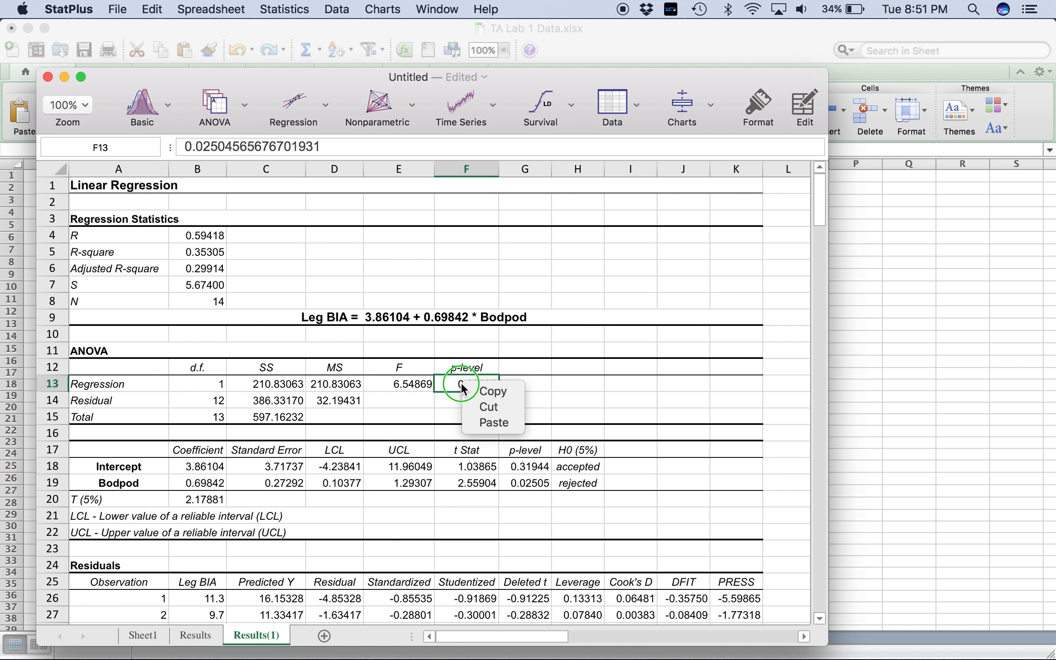
{"action": "left_click", "coordinate": [495, 393]}
{"action": "left_click", "coordinate": [867, 343]}
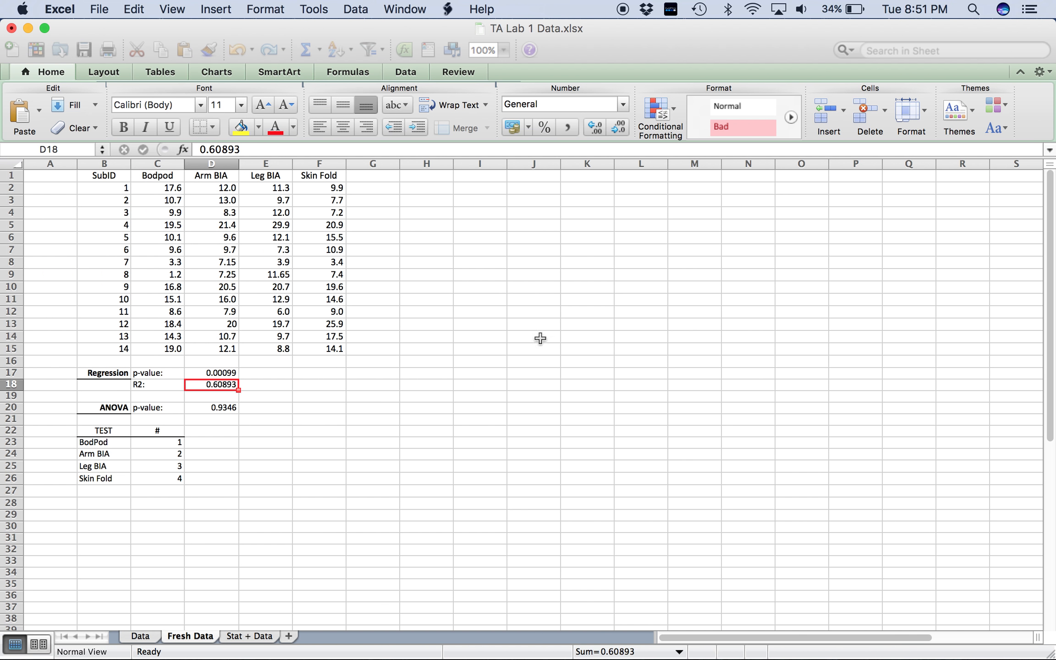
{"action": "left_click", "coordinate": [257, 373]}
{"action": "right_click", "coordinate": [265, 374]}
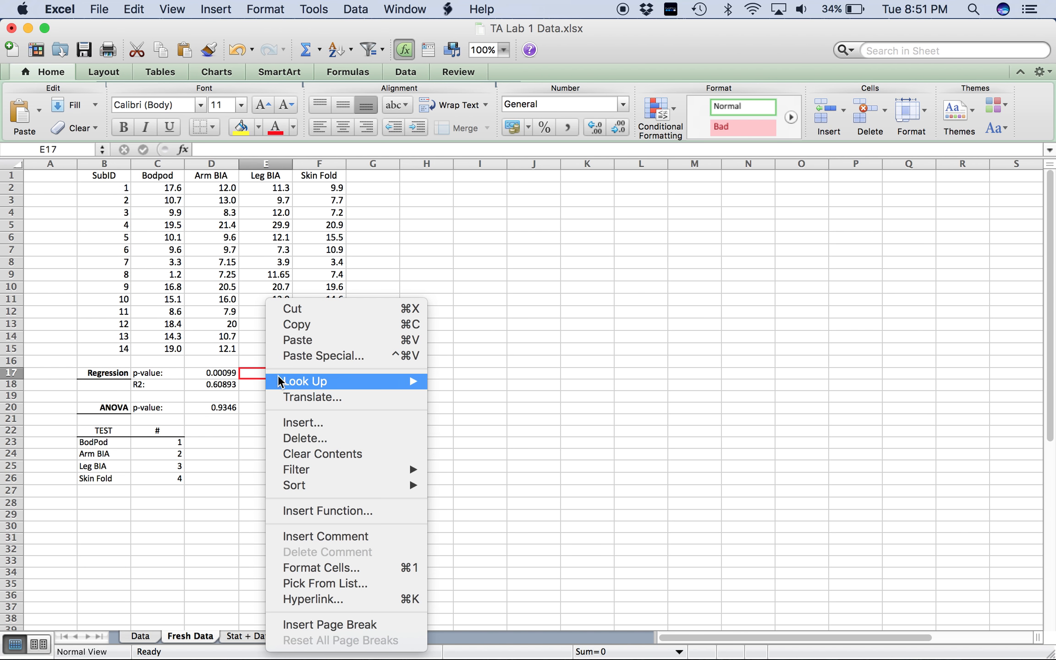
{"action": "left_click", "coordinate": [300, 340]}
Step: Copy the Leg BIA regression's R-square from StatPlus into cell E18 of the Excel sheet, and select cell F17
{"action": "key", "text": "super+Tab"}
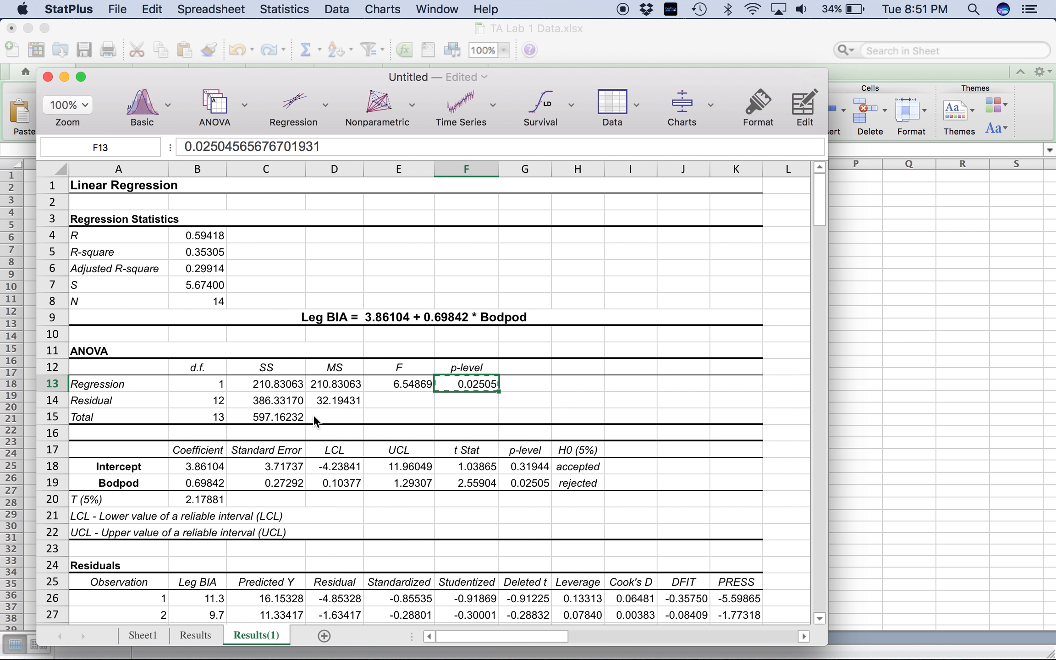
{"action": "right_click", "coordinate": [197, 251]}
{"action": "left_click", "coordinate": [229, 260]}
{"action": "left_click", "coordinate": [865, 330]}
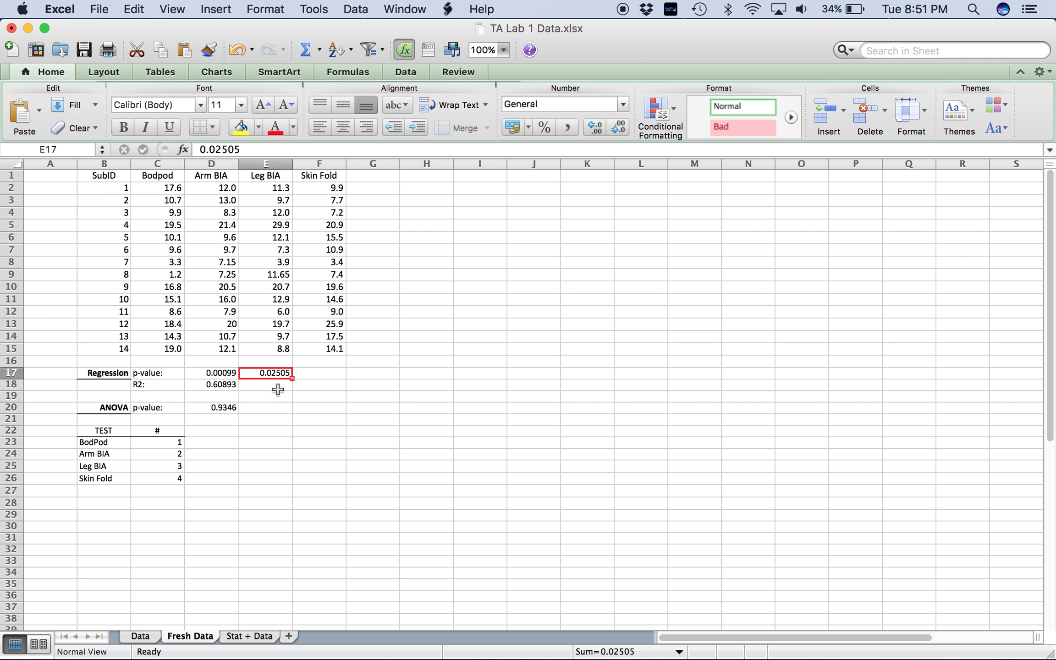
{"action": "left_click", "coordinate": [281, 386]}
{"action": "right_click", "coordinate": [280, 386]}
{"action": "left_click", "coordinate": [306, 340]}
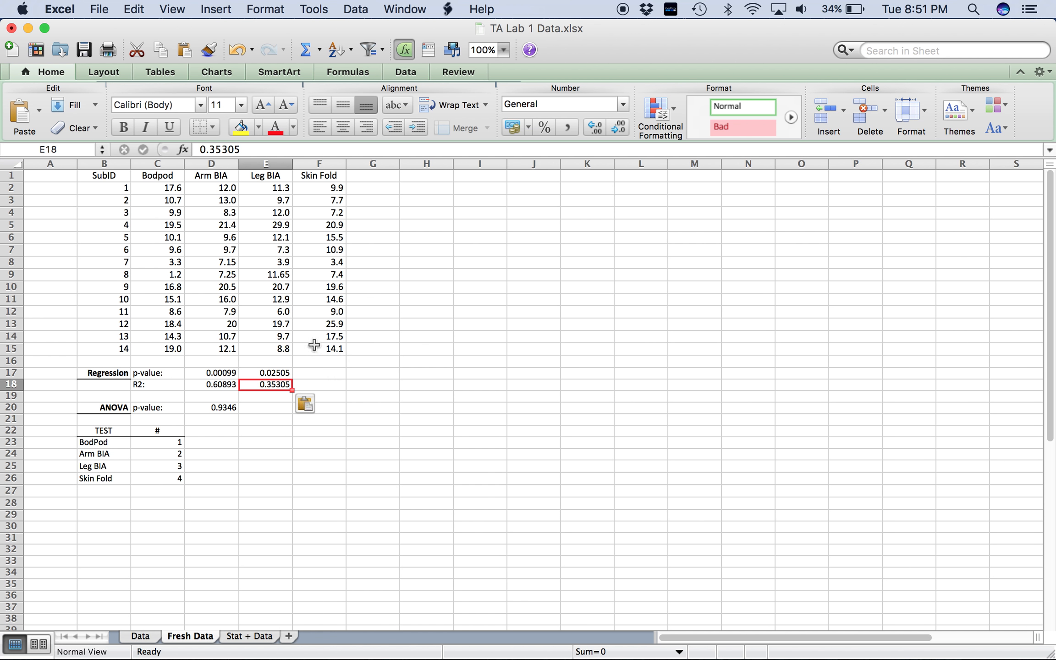
{"action": "left_click", "coordinate": [325, 374]}
Step: Switch to StatPlus and run a linear regression on Sheet1 with Skin Fold (E1:E15) as dependent and Bodpod (B1:B15) as independent variable
{"action": "key", "text": "super+Tab"}
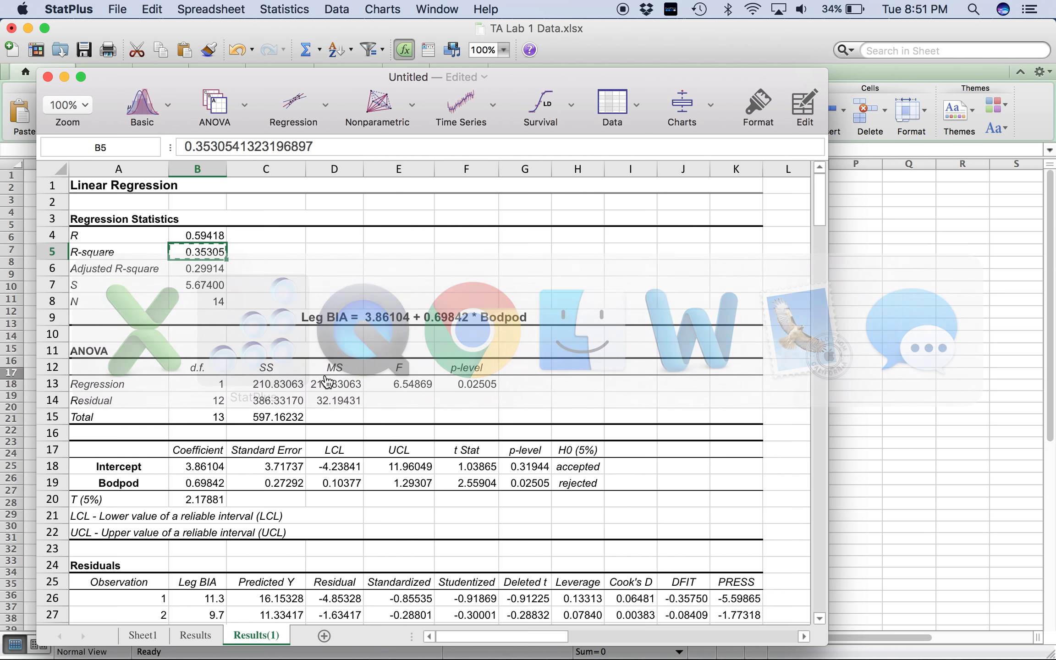
{"action": "left_click", "coordinate": [143, 635]}
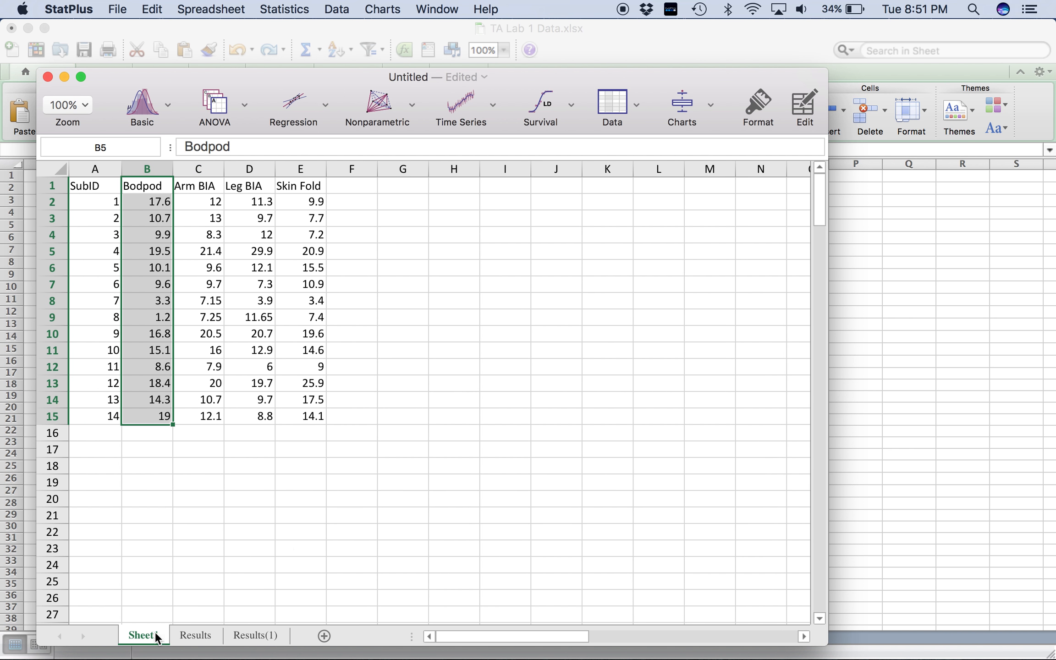
{"action": "left_click", "coordinate": [311, 110]}
{"action": "left_click", "coordinate": [294, 120]}
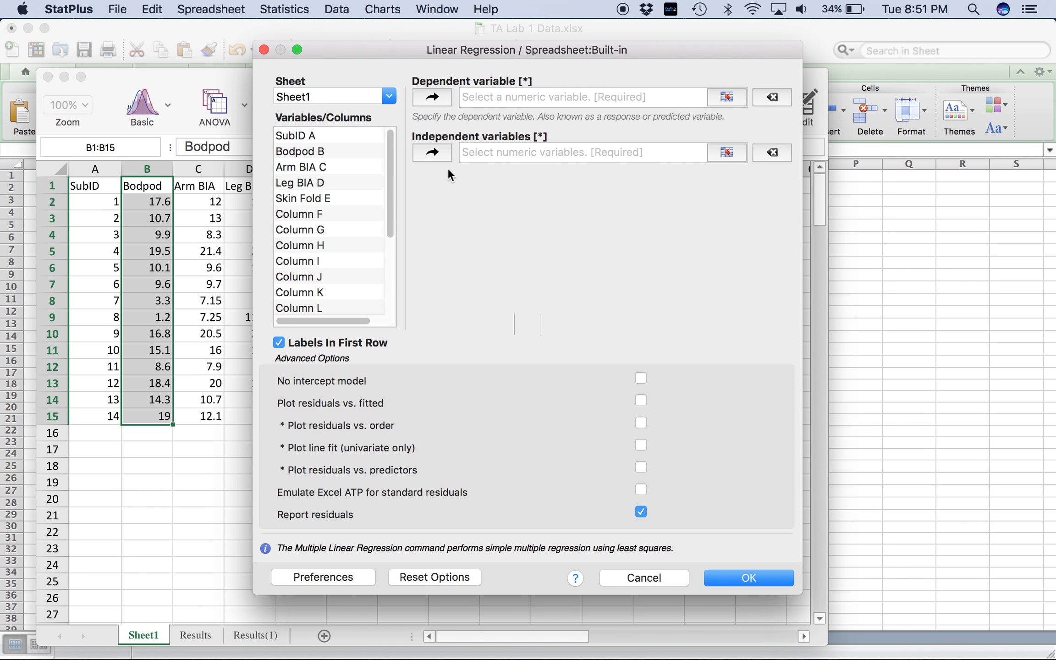
{"action": "left_click", "coordinate": [726, 96]}
{"action": "left_click_drag", "start_coordinate": [313, 188], "coordinate": [307, 414]}
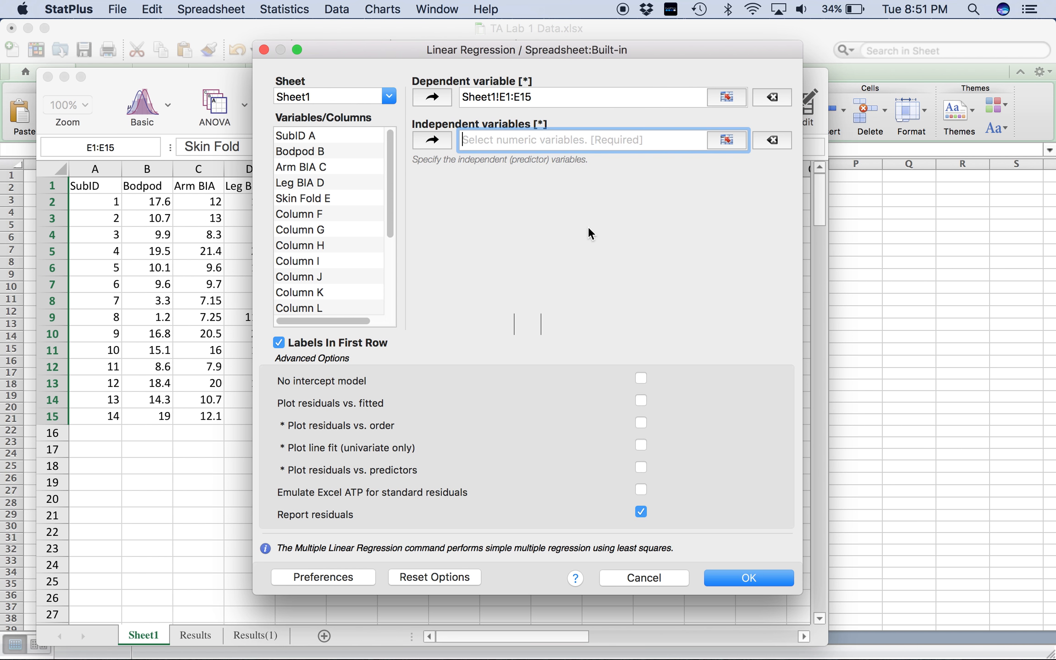
{"action": "left_click", "coordinate": [730, 139]}
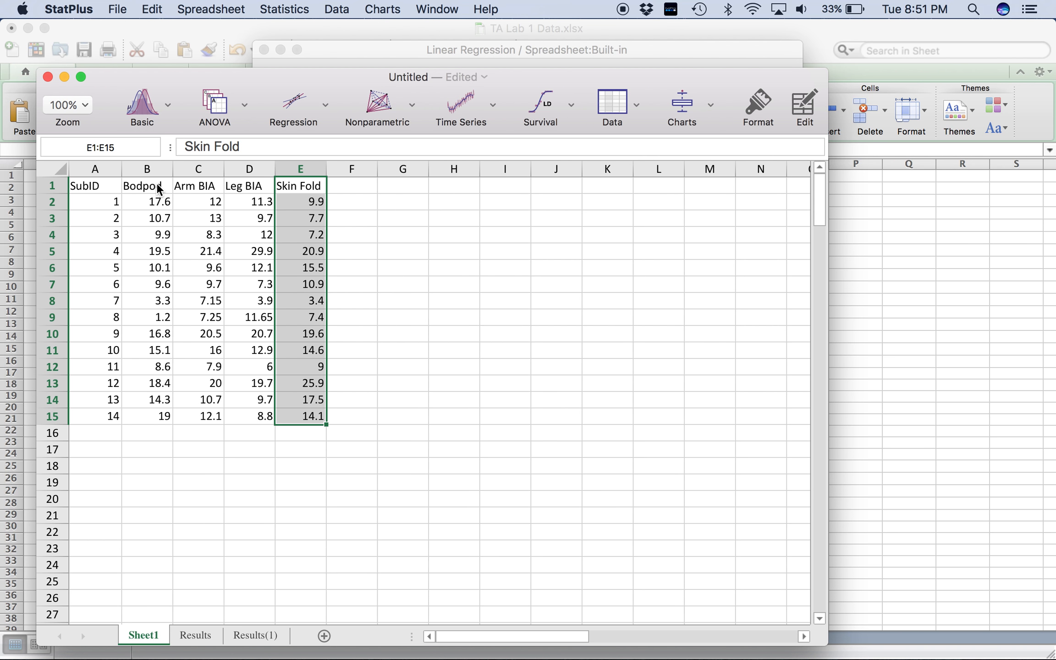
{"action": "left_click_drag", "start_coordinate": [158, 189], "coordinate": [156, 415]}
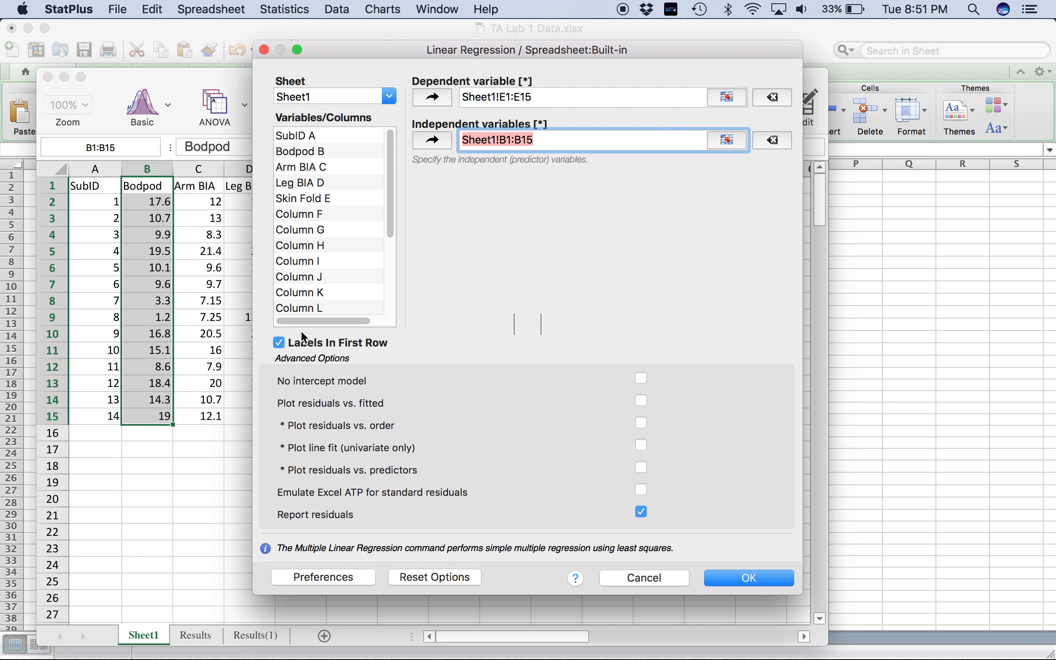
{"action": "left_click", "coordinate": [749, 578]}
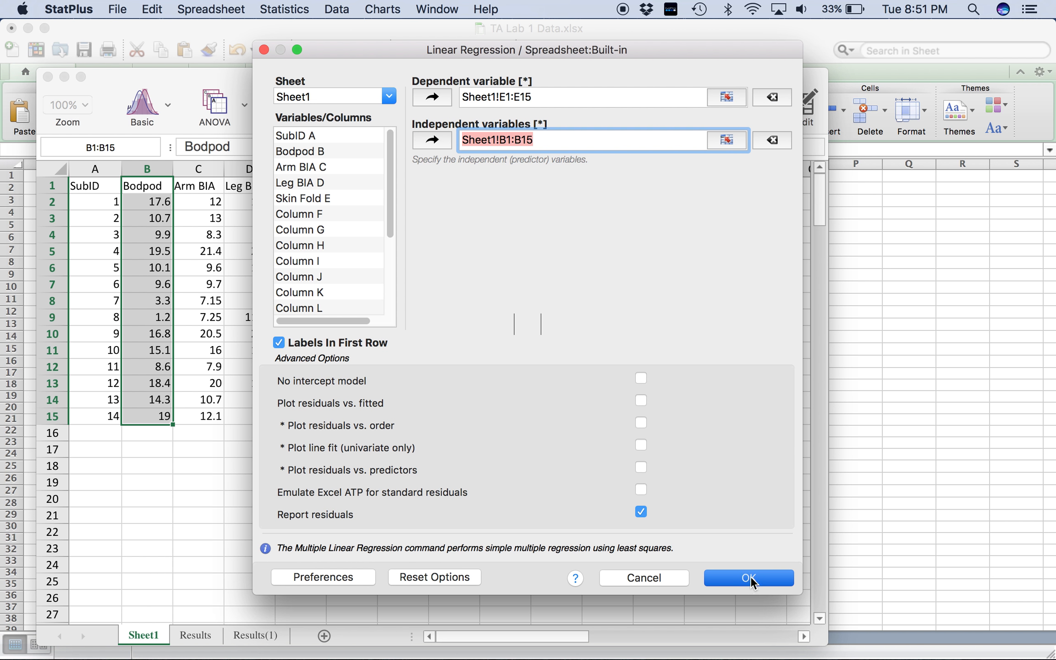
Step: Copy the Skin Fold regression's ANOVA p-level from the results and paste it into cell F17 of the Excel sheet
{"action": "right_click", "coordinate": [481, 385]}
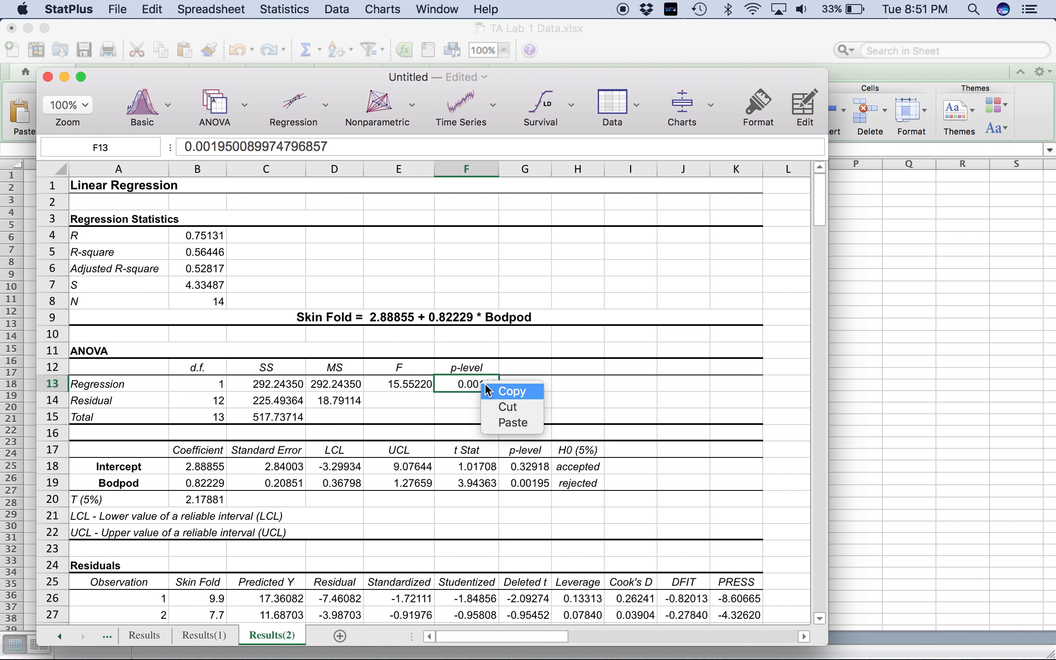
{"action": "key", "text": "super+Tab"}
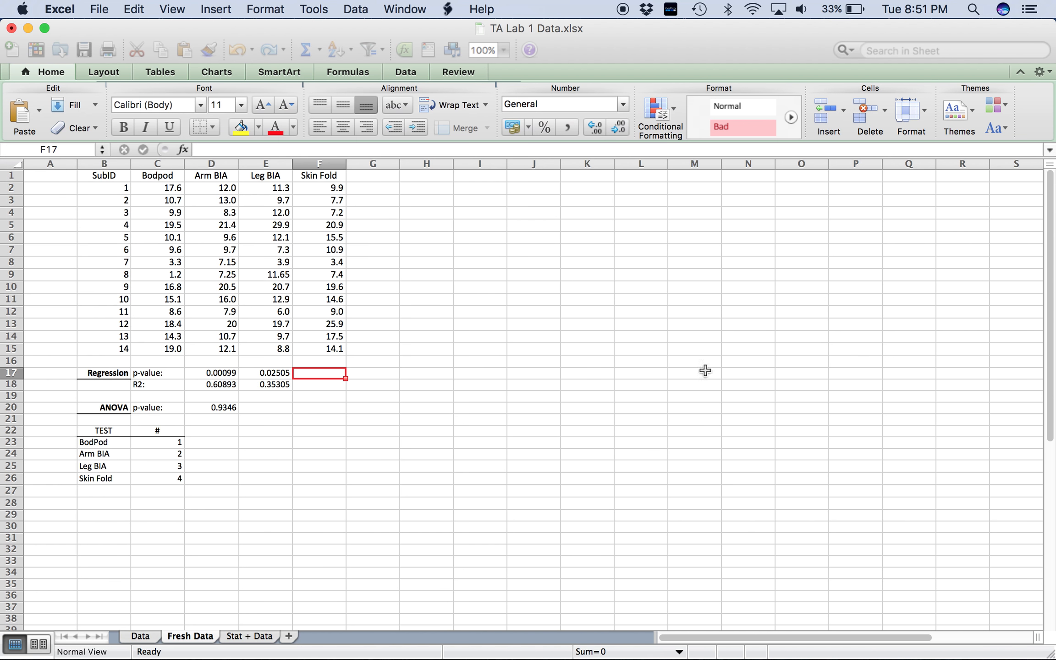
{"action": "right_click", "coordinate": [348, 375]}
{"action": "mouse_move", "coordinate": [349, 378]}
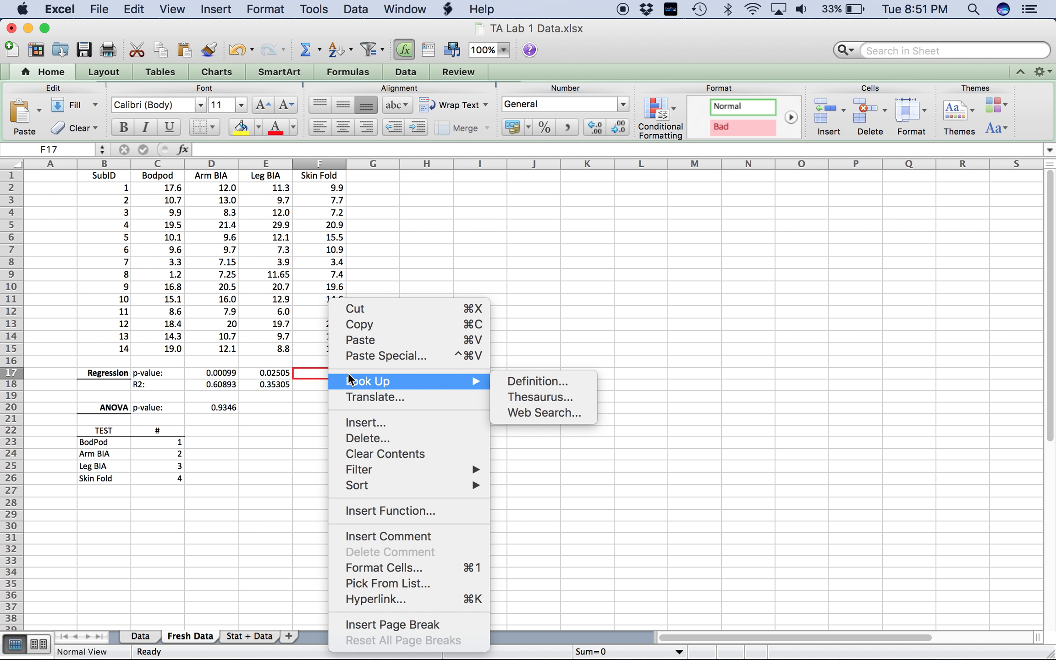
{"action": "left_click", "coordinate": [361, 343]}
Step: Copy the Skin Fold regression's R-square from StatPlus and paste it into cell F18 of the Excel sheet
{"action": "key", "text": "super+Tab"}
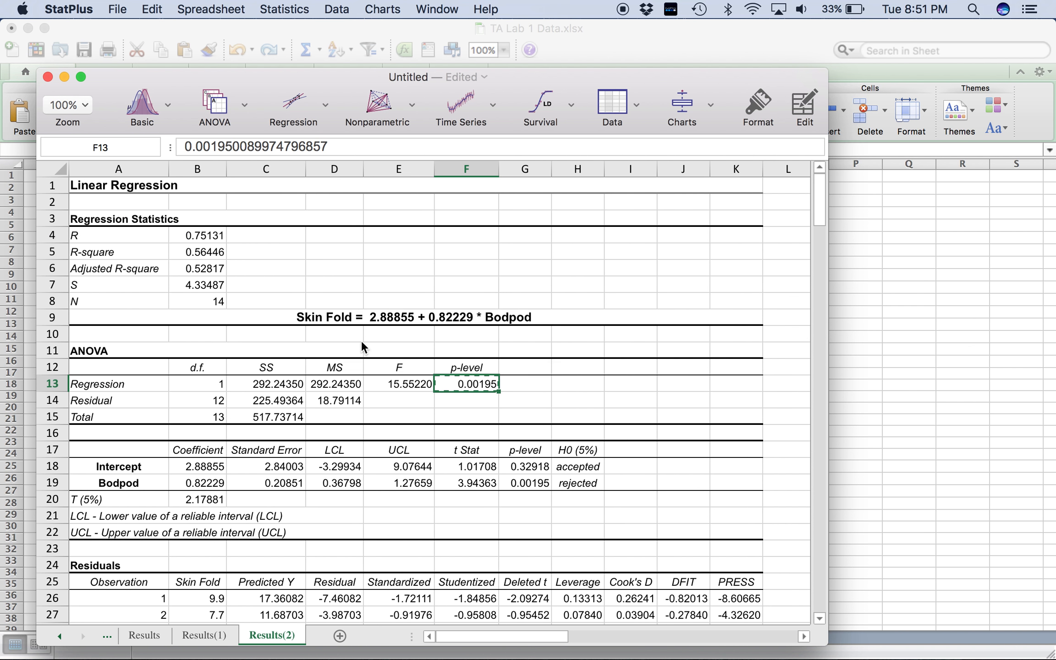
{"action": "left_click", "coordinate": [202, 255]}
{"action": "right_click", "coordinate": [202, 255]}
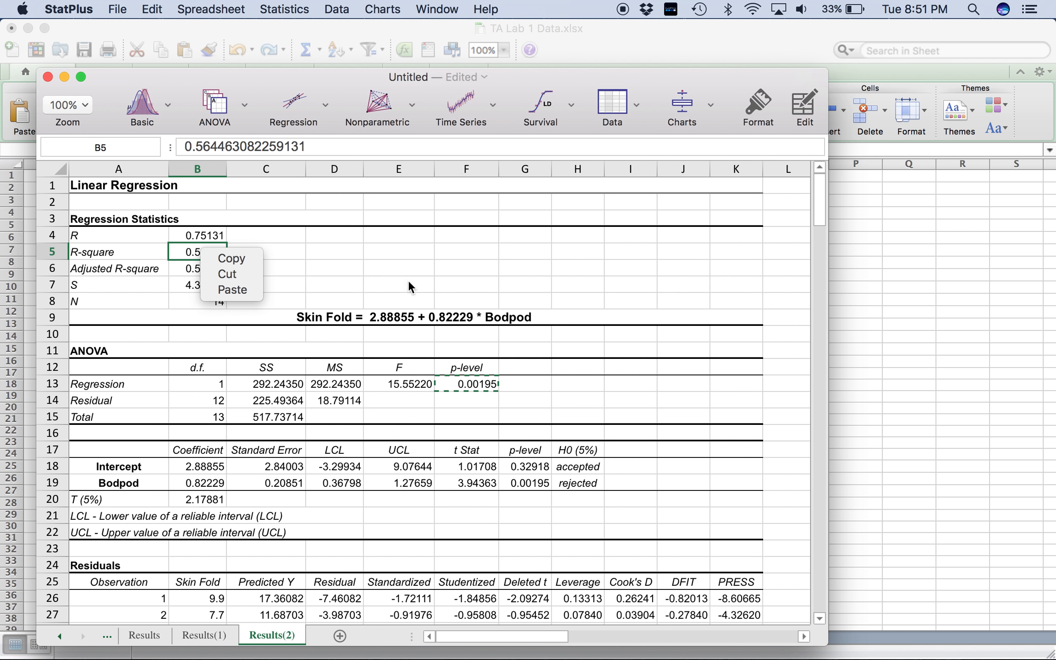
{"action": "left_click", "coordinate": [249, 260]}
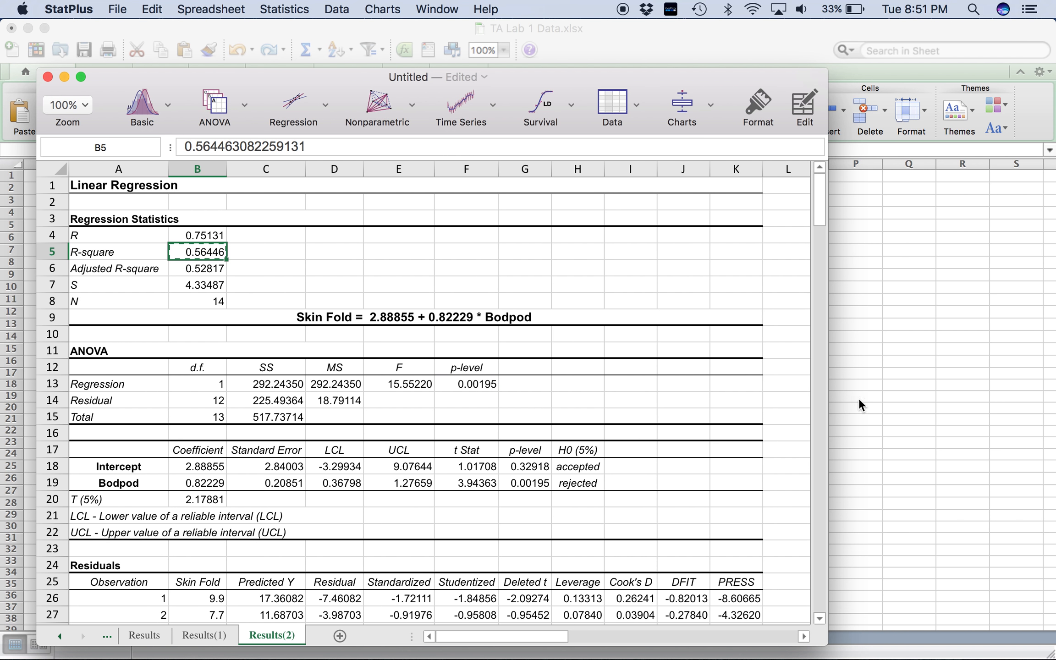
{"action": "key", "text": "super+Tab"}
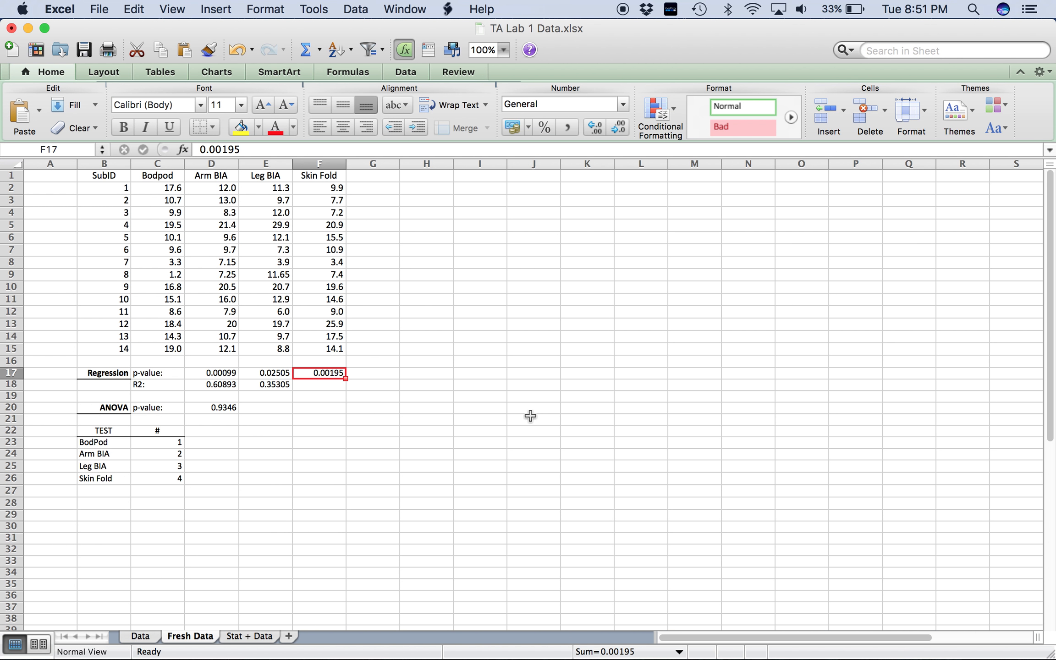
{"action": "left_click", "coordinate": [319, 384]}
{"action": "right_click", "coordinate": [319, 384]}
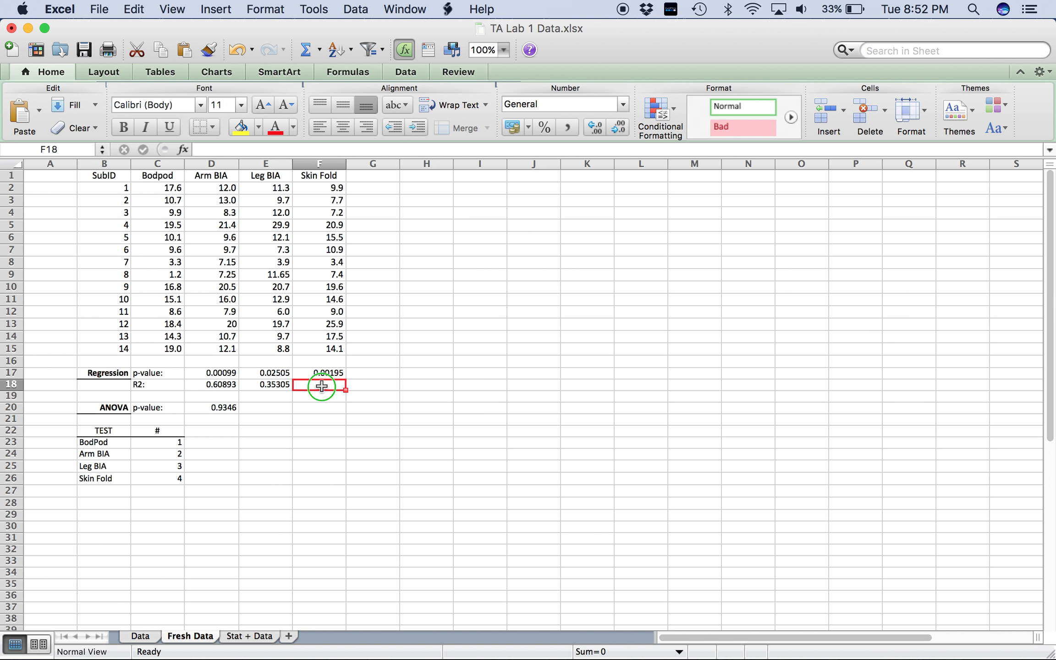
{"action": "left_click", "coordinate": [362, 341]}
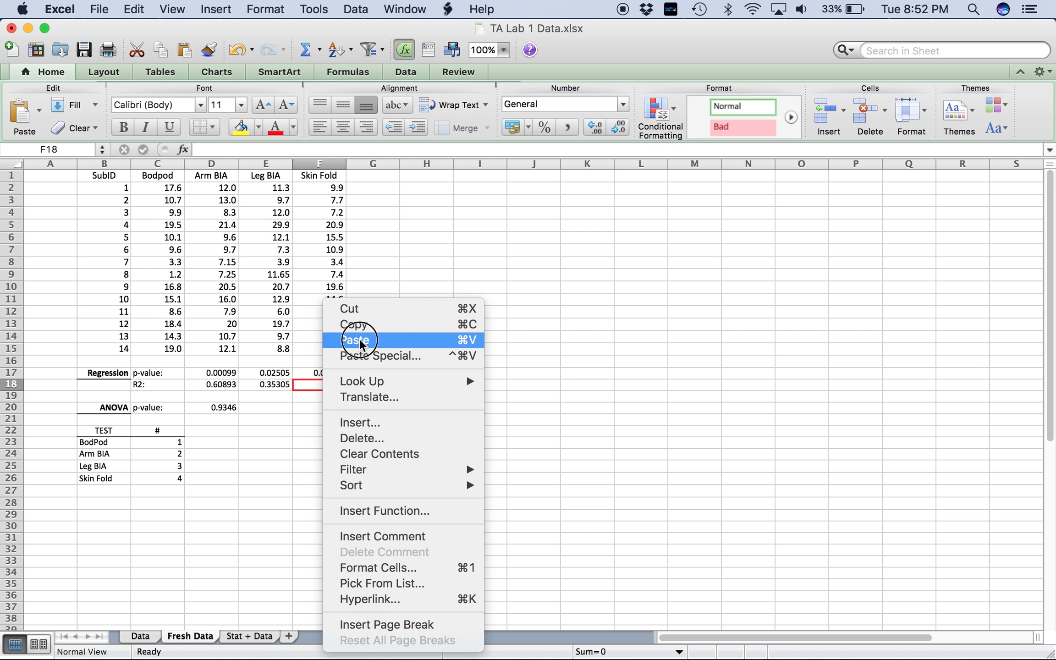